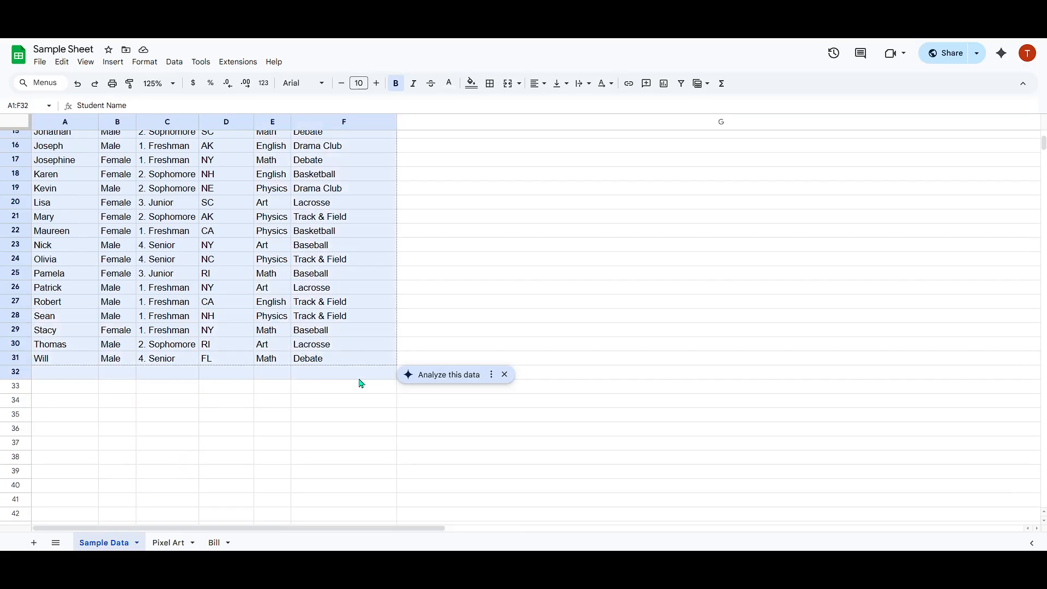
Select the student name cells A1:A31, and extend the selection to the whole column A.
{"action": "left_click", "coordinate": [551, 334]}
{"action": "scroll", "coordinate": [491, 325], "scroll_direction": "up", "scroll_amount": 5}
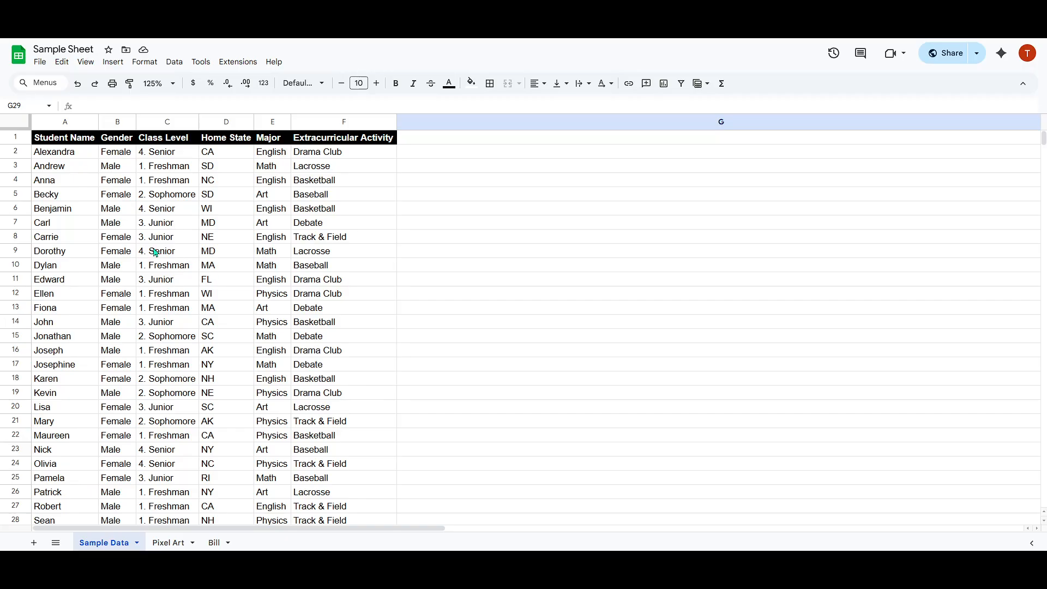
{"action": "left_click", "coordinate": [67, 142]}
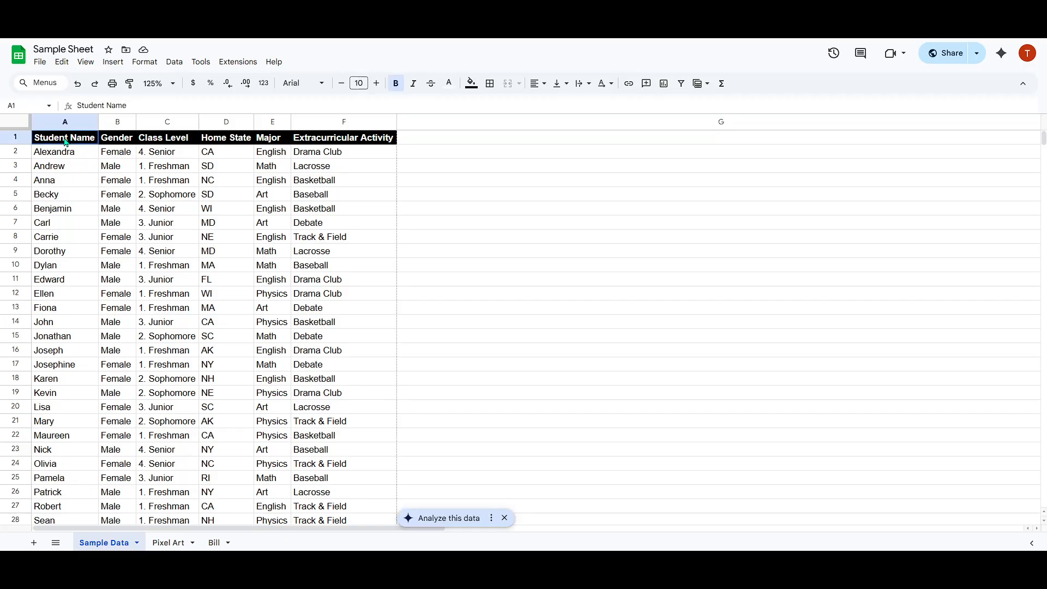
{"action": "left_click_drag", "start_coordinate": [65, 143], "coordinate": [62, 289]}
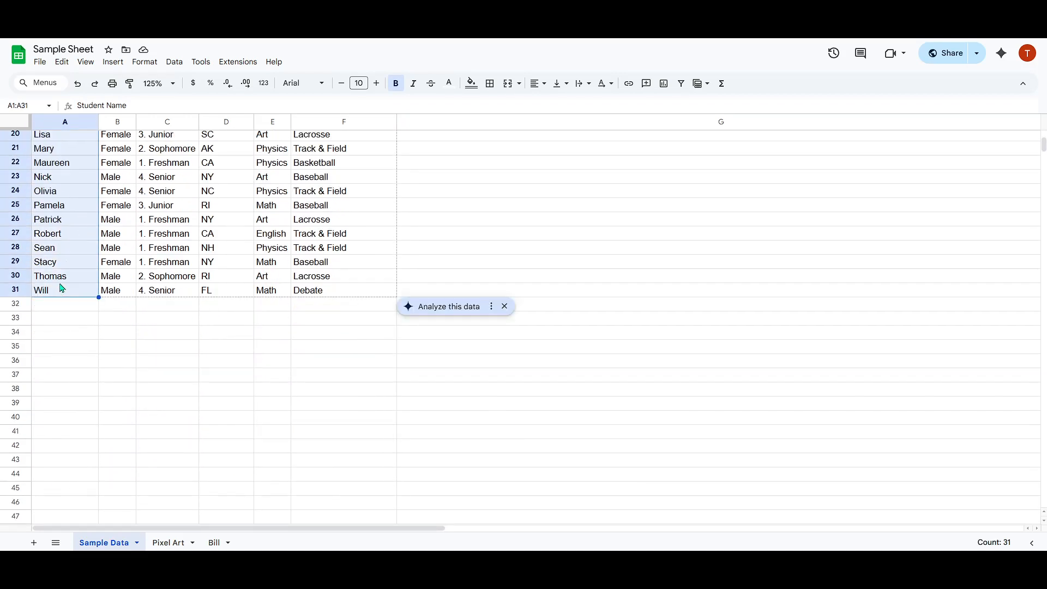
{"action": "left_click", "coordinate": [46, 127]}
{"action": "scroll", "coordinate": [95, 207], "scroll_direction": "up", "scroll_amount": 5}
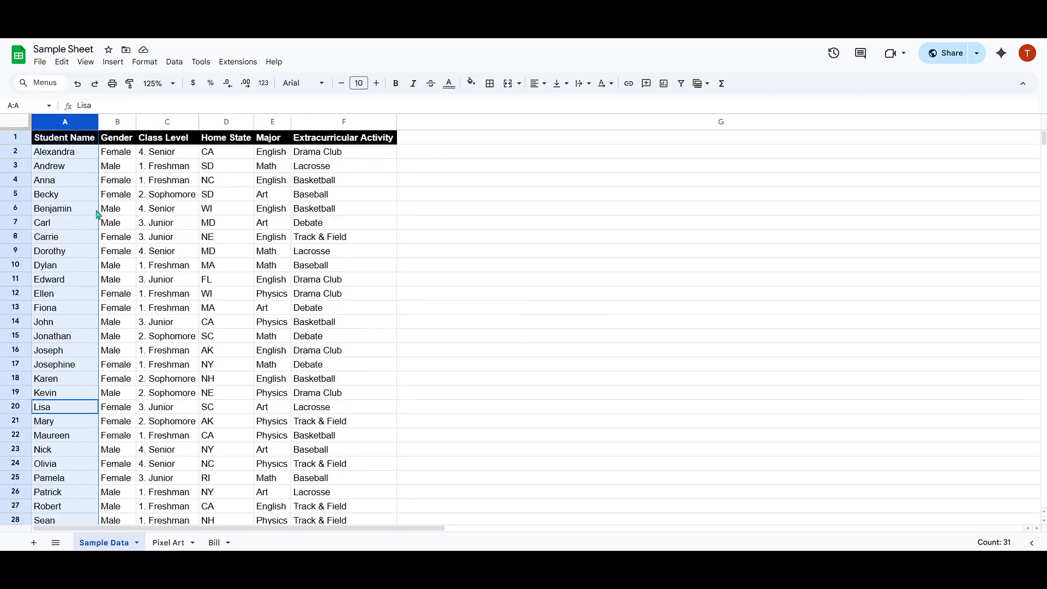
Select several non-adjacent cells across columns A to C of the student table, and clear the selection.
{"action": "left_click", "coordinate": [80, 150]}
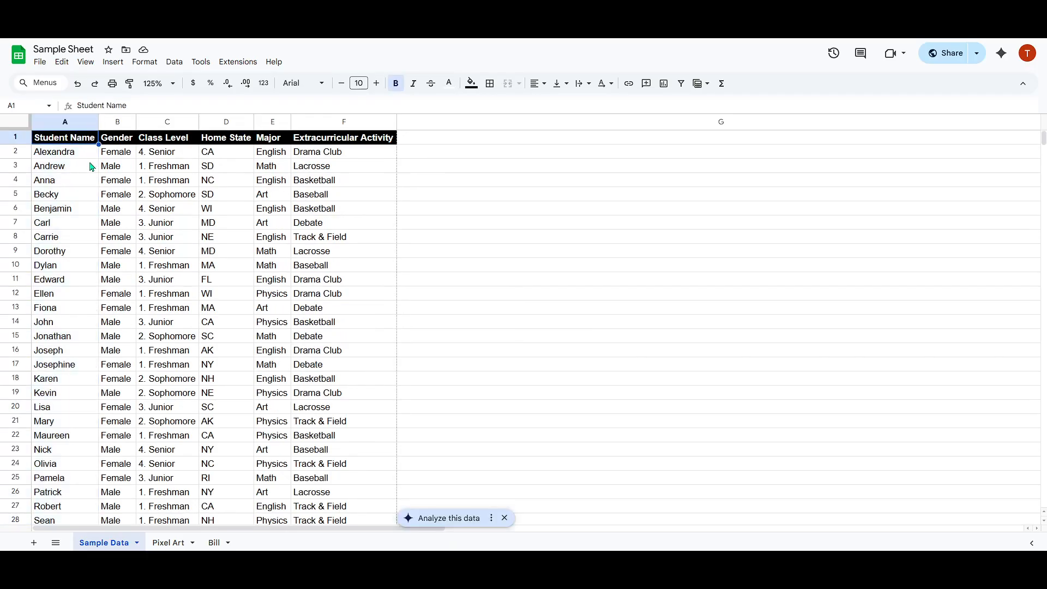
{"action": "left_click", "coordinate": [118, 170], "text": "ctrl"}
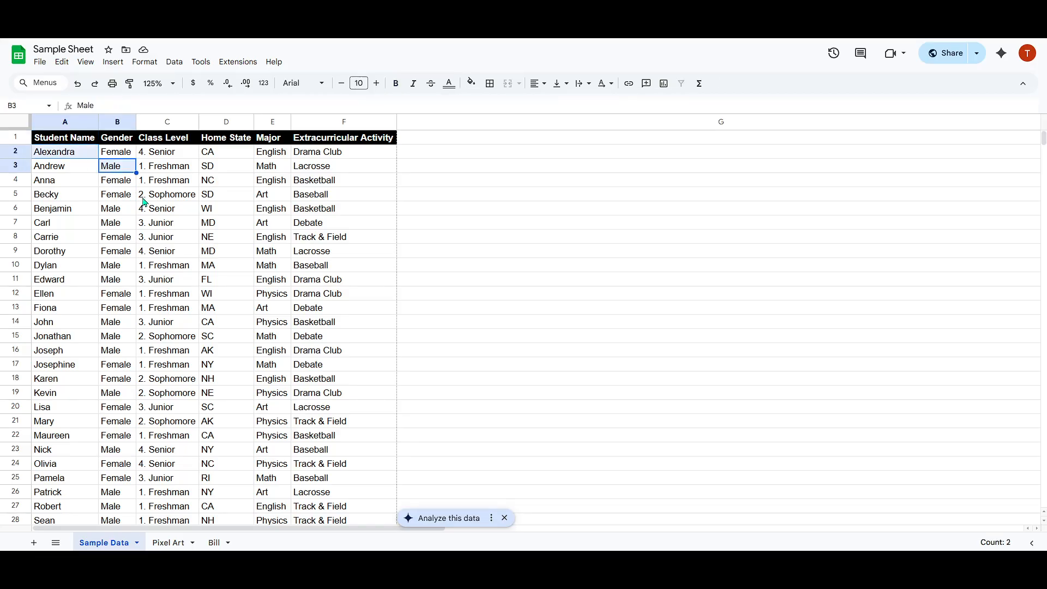
{"action": "left_click", "coordinate": [161, 204], "text": "ctrl"}
{"action": "left_click", "coordinate": [104, 213], "text": "ctrl"}
{"action": "left_click", "coordinate": [91, 269], "text": "ctrl"}
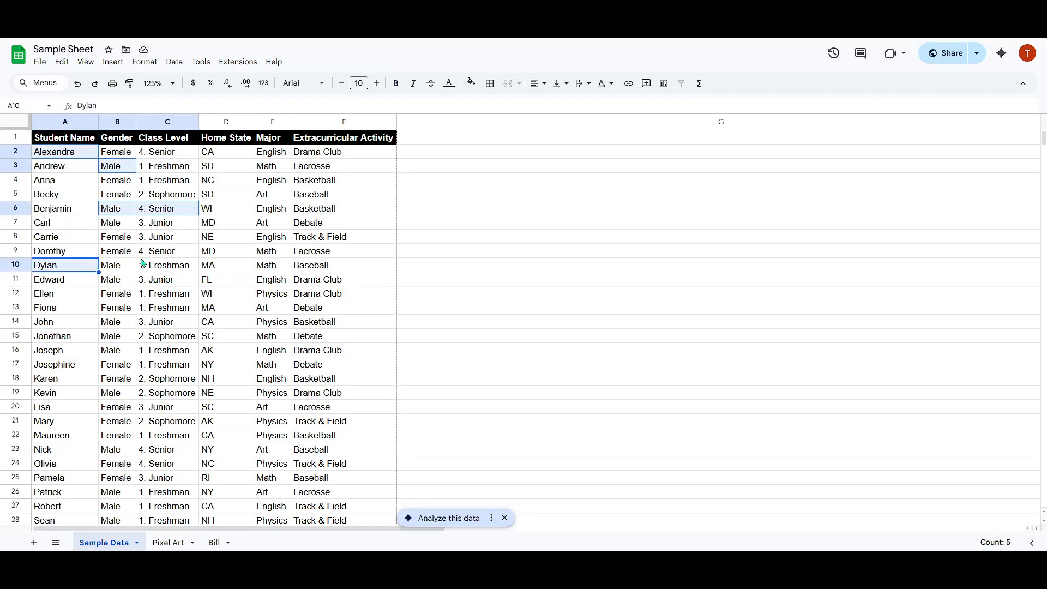
{"action": "left_click", "coordinate": [186, 256], "text": "ctrl"}
{"action": "left_click", "coordinate": [156, 314], "text": "ctrl"}
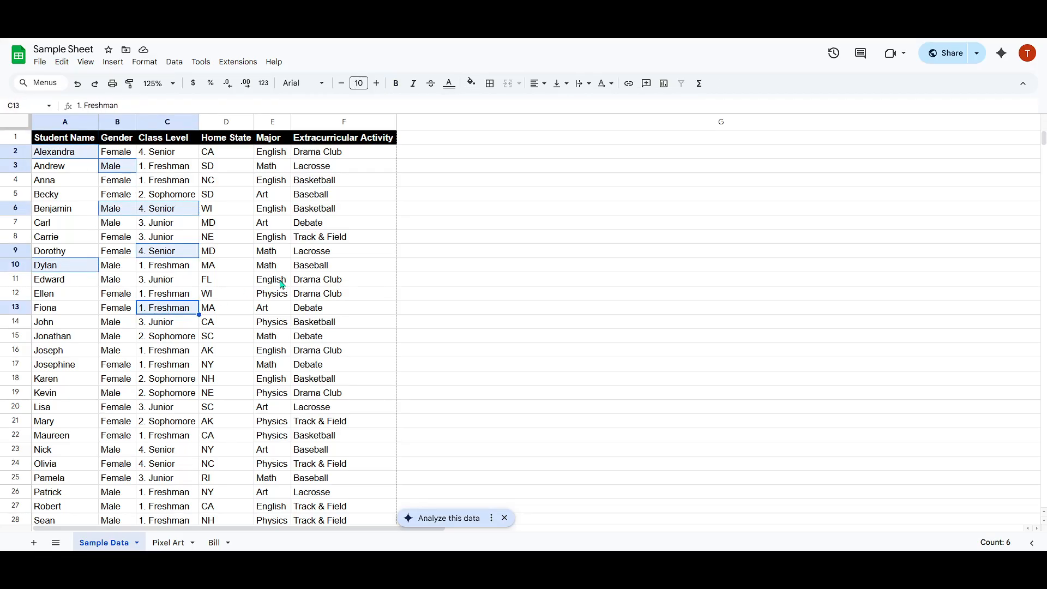
{"action": "left_click", "coordinate": [511, 240]}
Select the whole Student Name column A and start a new protected range for it.
{"action": "left_click_drag", "start_coordinate": [63, 143], "coordinate": [92, 303]}
{"action": "scroll", "coordinate": [98, 290], "scroll_direction": "down", "scroll_amount": 5}
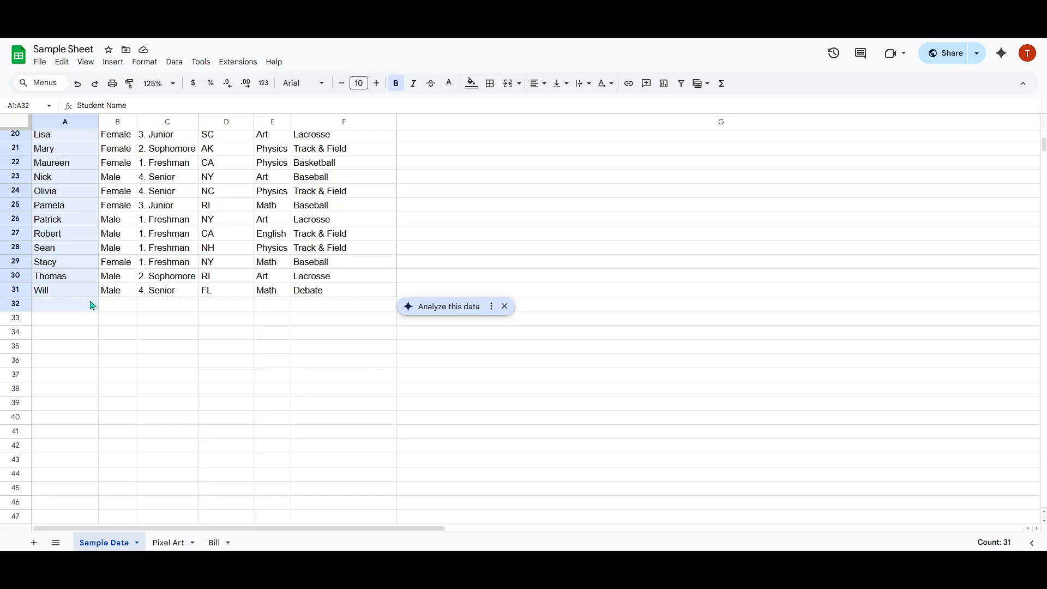
{"action": "left_click", "coordinate": [64, 120]}
{"action": "scroll", "coordinate": [116, 238], "scroll_direction": "up", "scroll_amount": 3}
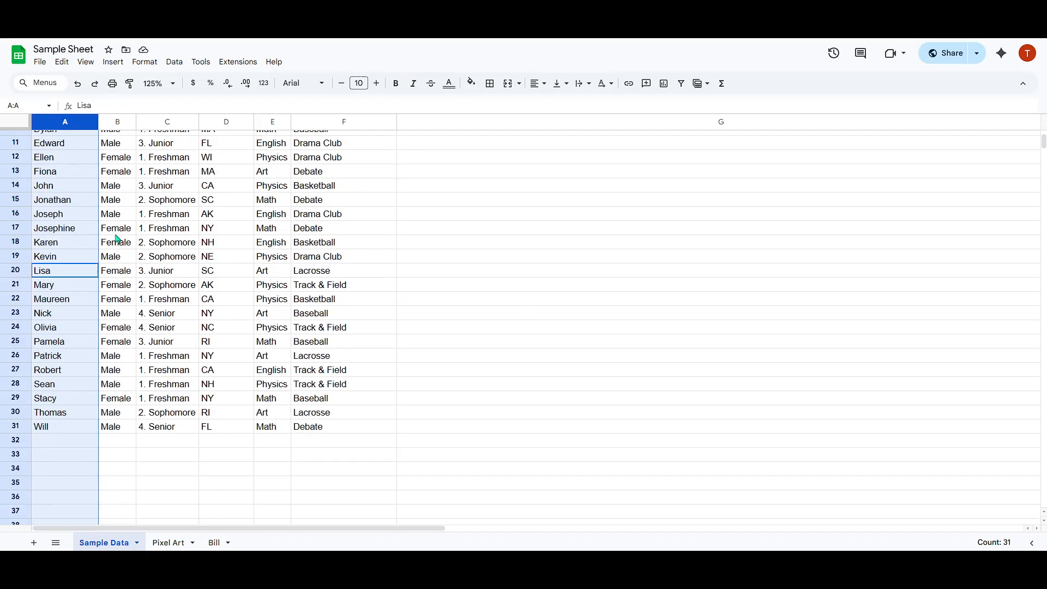
{"action": "scroll", "coordinate": [117, 238], "scroll_direction": "up", "scroll_amount": 3}
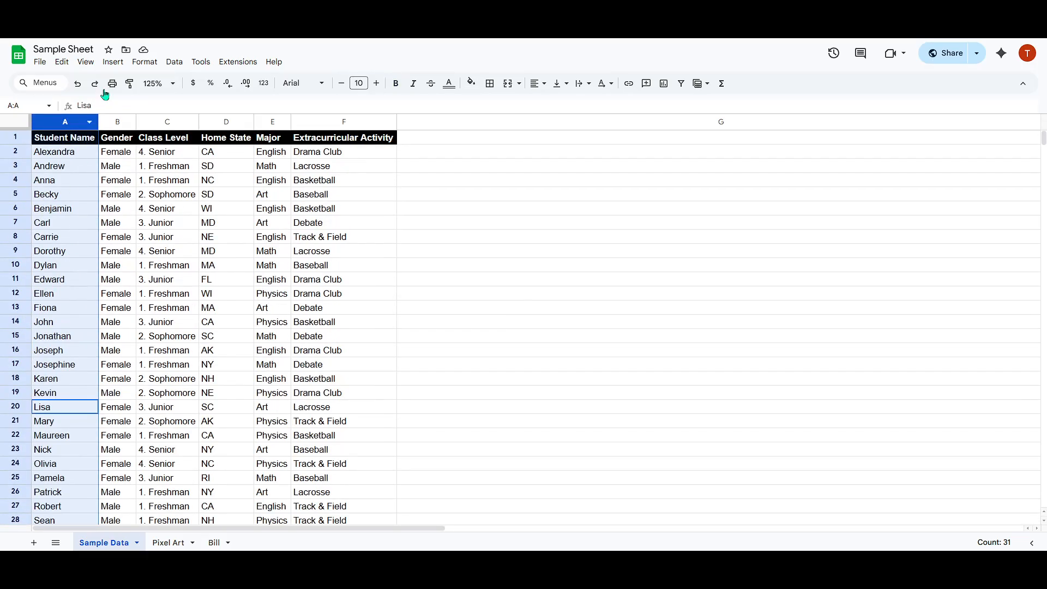
{"action": "left_click", "coordinate": [176, 62]}
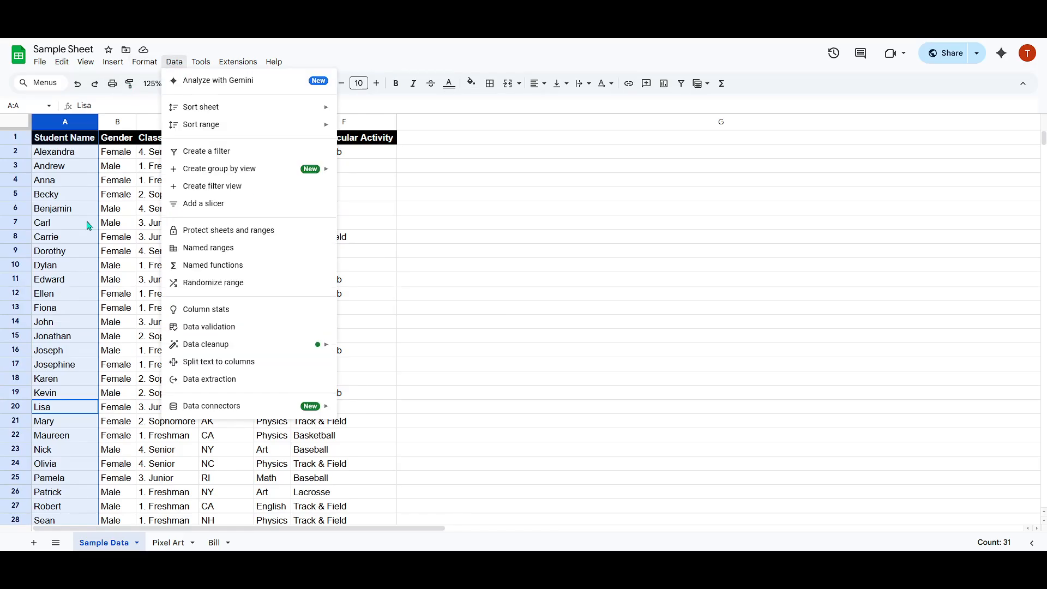
{"action": "scroll", "coordinate": [88, 229], "scroll_direction": "down", "scroll_amount": 5}
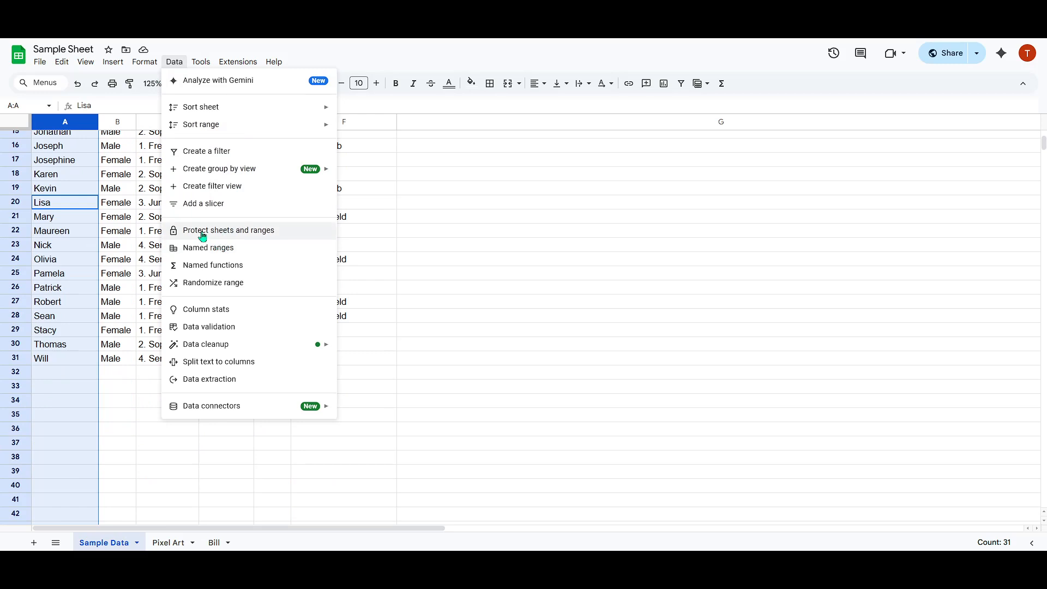
{"action": "left_click", "coordinate": [250, 237]}
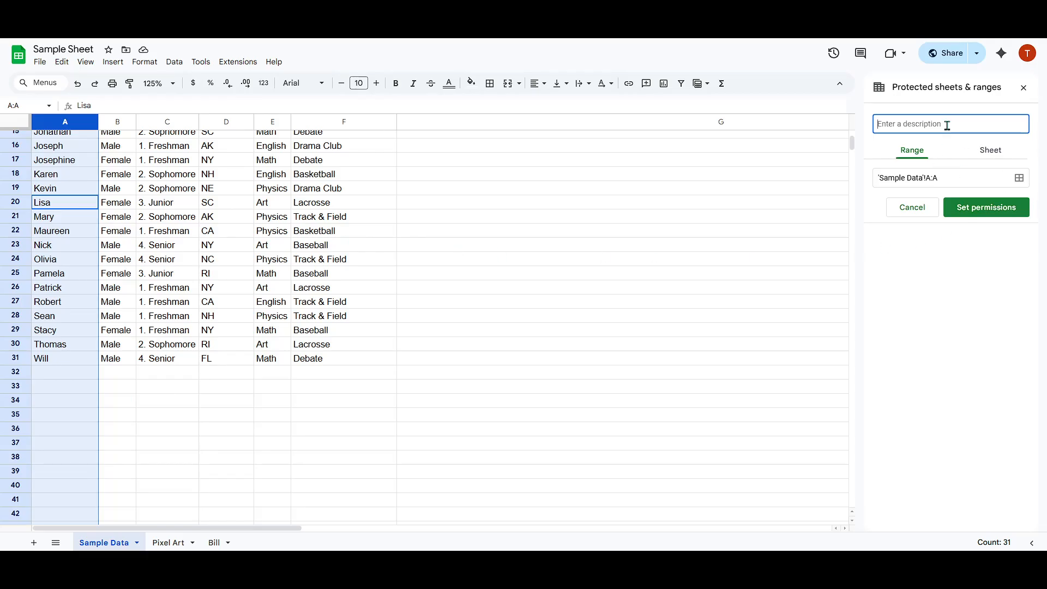
Enter "Student Names" as the description of the protected range.
{"action": "type", "text": "Names"}
{"action": "scroll", "coordinate": [270, 252], "scroll_direction": "up", "scroll_amount": 3}
{"action": "scroll", "coordinate": [269, 252], "scroll_direction": "up", "scroll_amount": 2}
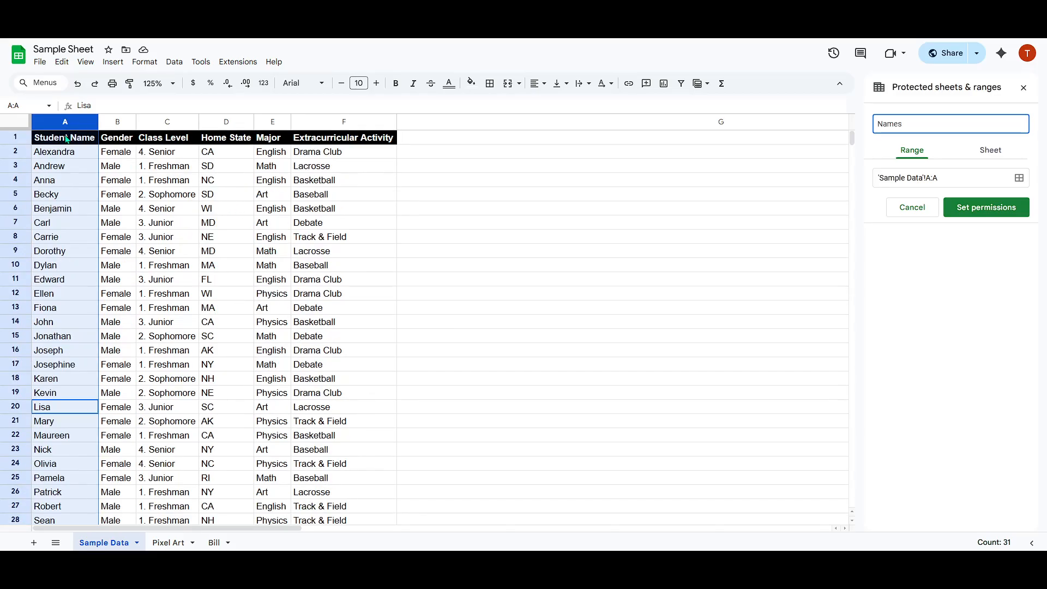
{"action": "left_click_drag", "start_coordinate": [931, 123], "coordinate": [820, 126]}
{"action": "type", "text": "Student"}
{"action": "left_click_drag", "start_coordinate": [955, 123], "coordinate": [867, 125]}
{"action": "left_click", "coordinate": [1024, 270]}
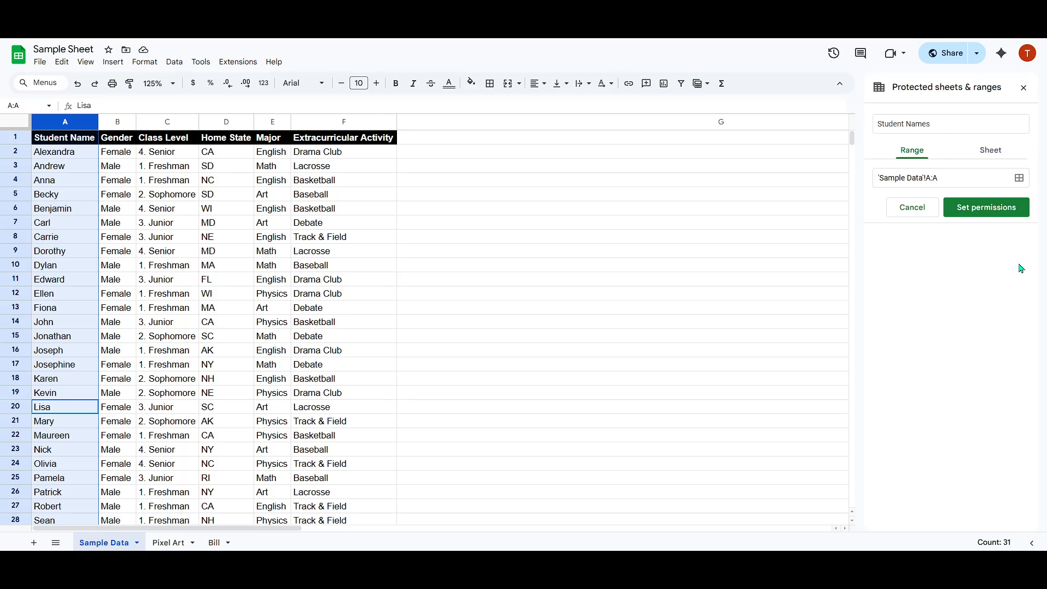
{"action": "left_click", "coordinate": [952, 124]}
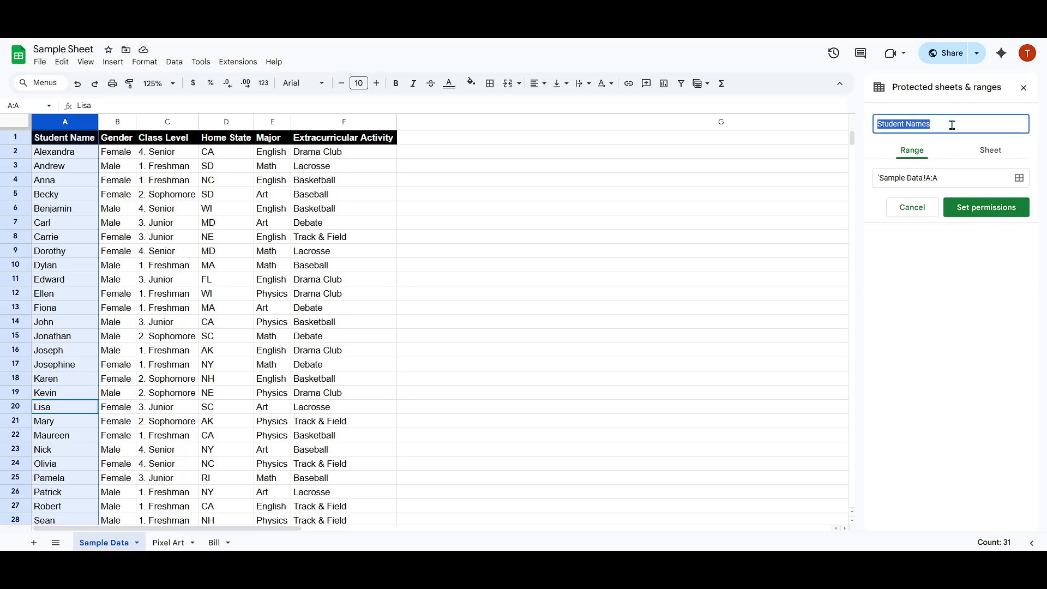
{"action": "left_click", "coordinate": [953, 124]}
Set the range's editing permissions to show a warning when editing, and save them.
{"action": "left_click", "coordinate": [985, 213]}
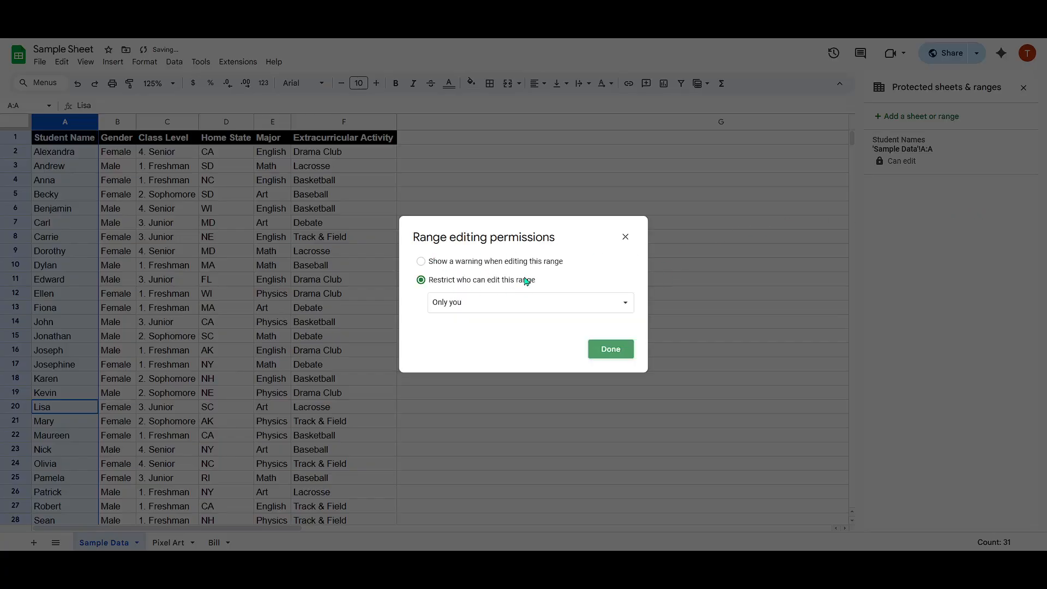
{"action": "left_click", "coordinate": [498, 302]}
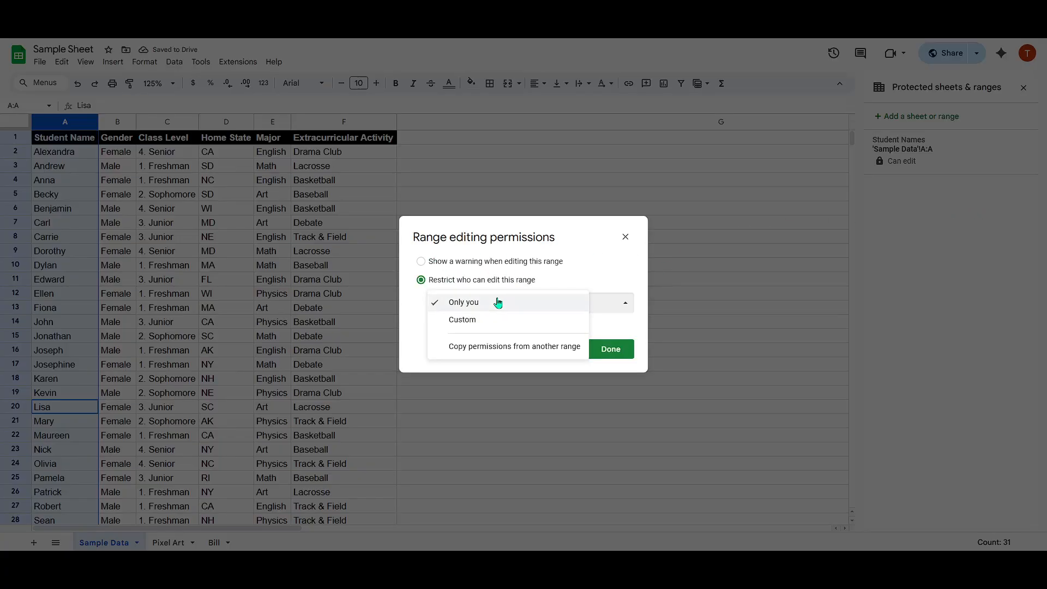
{"action": "left_click", "coordinate": [471, 307]}
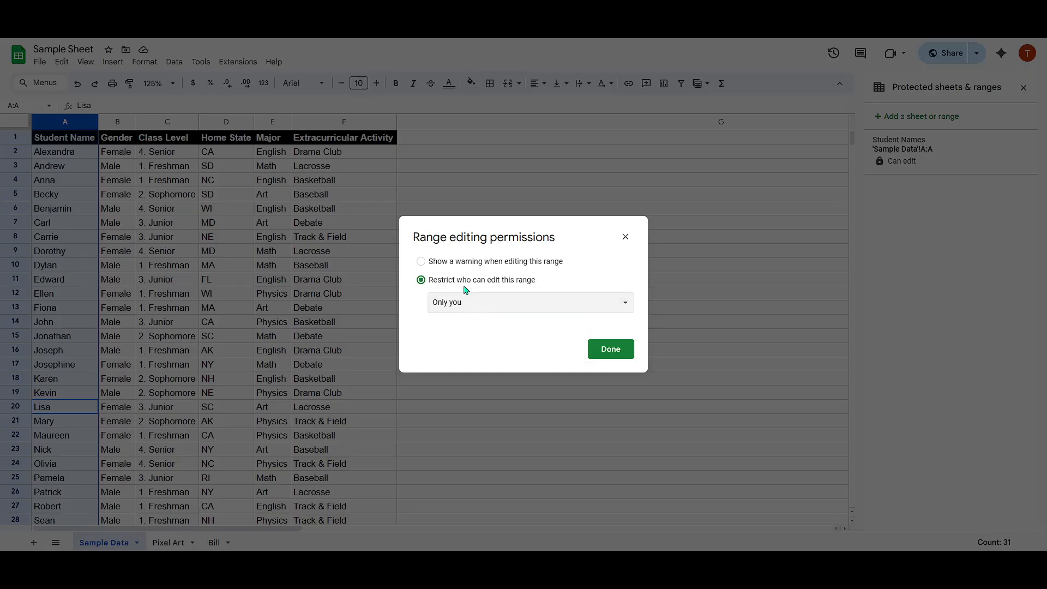
{"action": "left_click", "coordinate": [471, 305]}
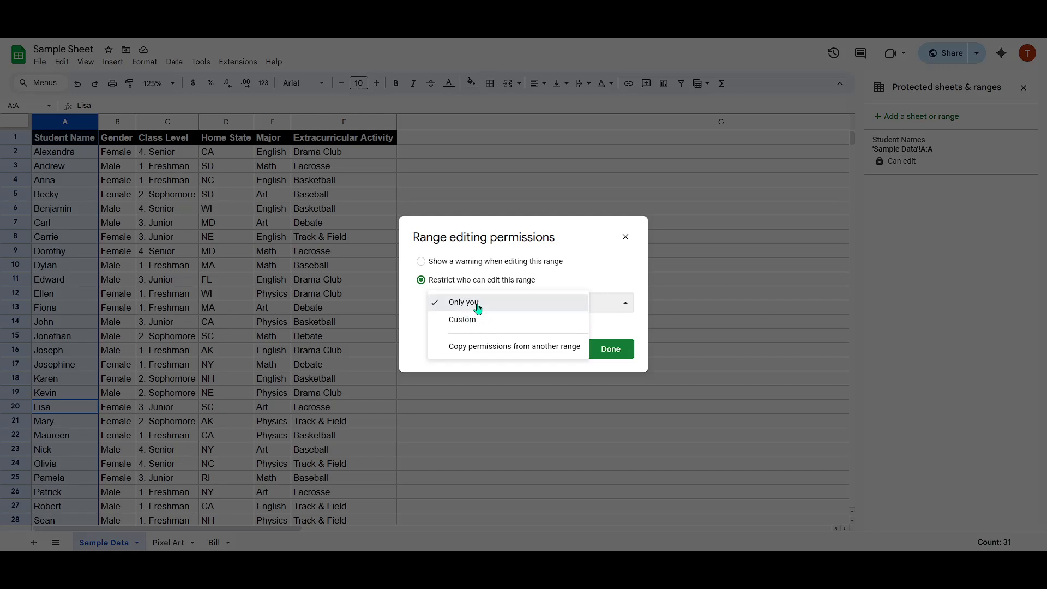
{"action": "left_click", "coordinate": [478, 309]}
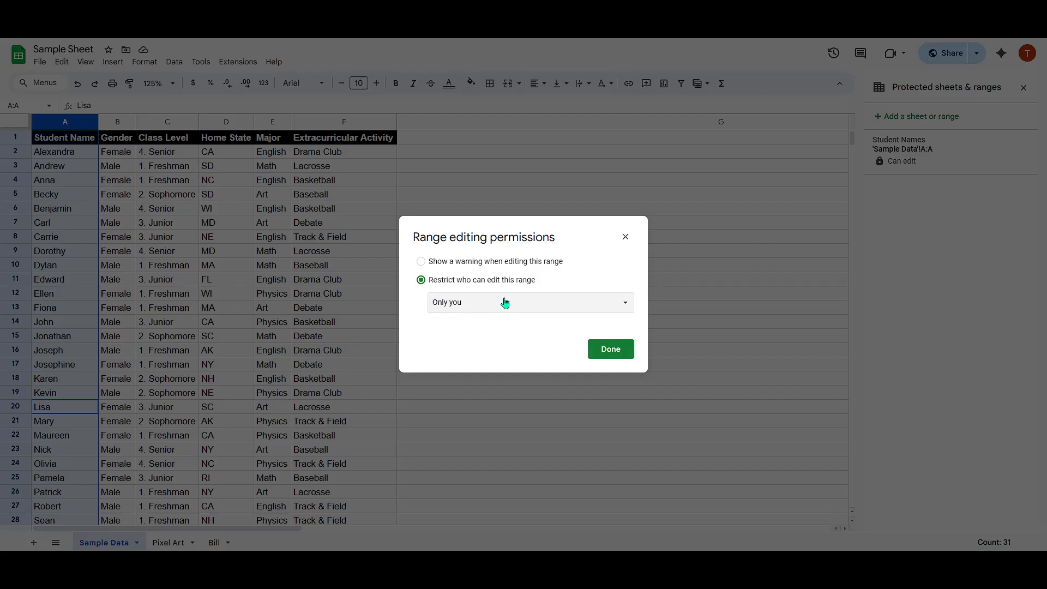
{"action": "left_click", "coordinate": [469, 266]}
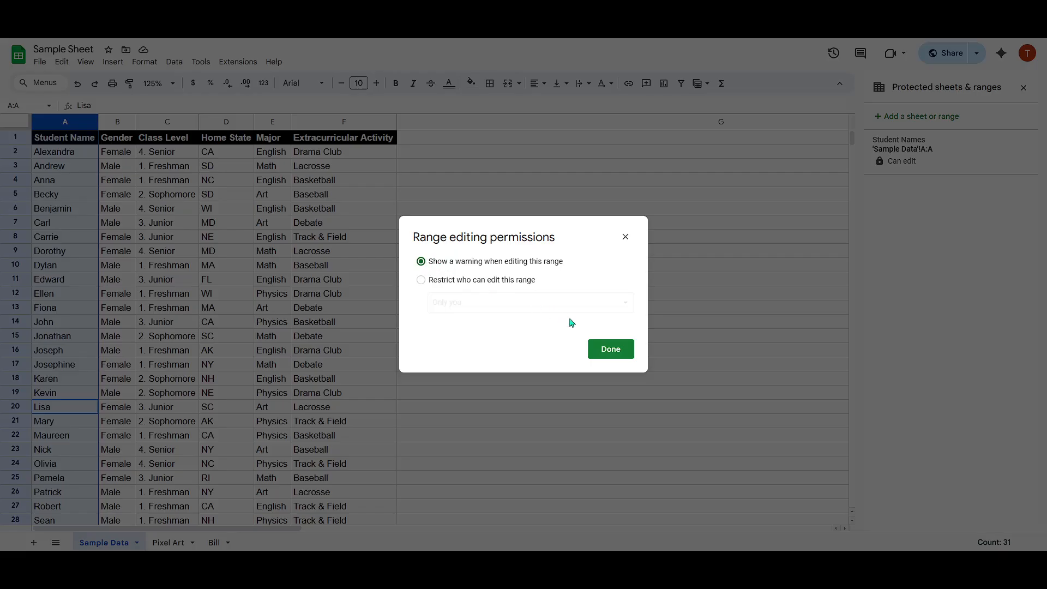
{"action": "left_click", "coordinate": [610, 354]}
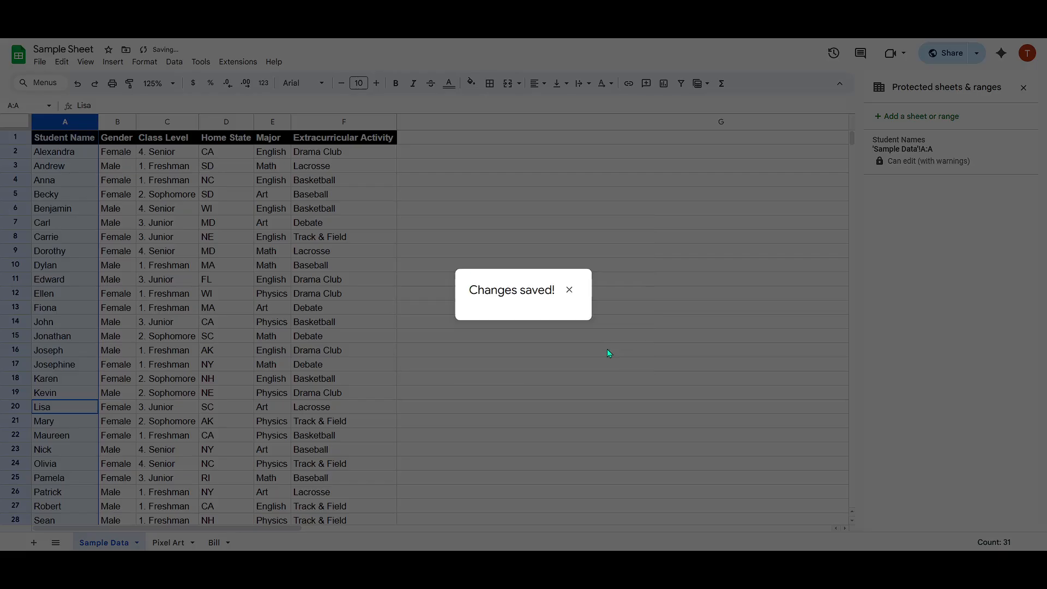
{"action": "left_click", "coordinate": [569, 290]}
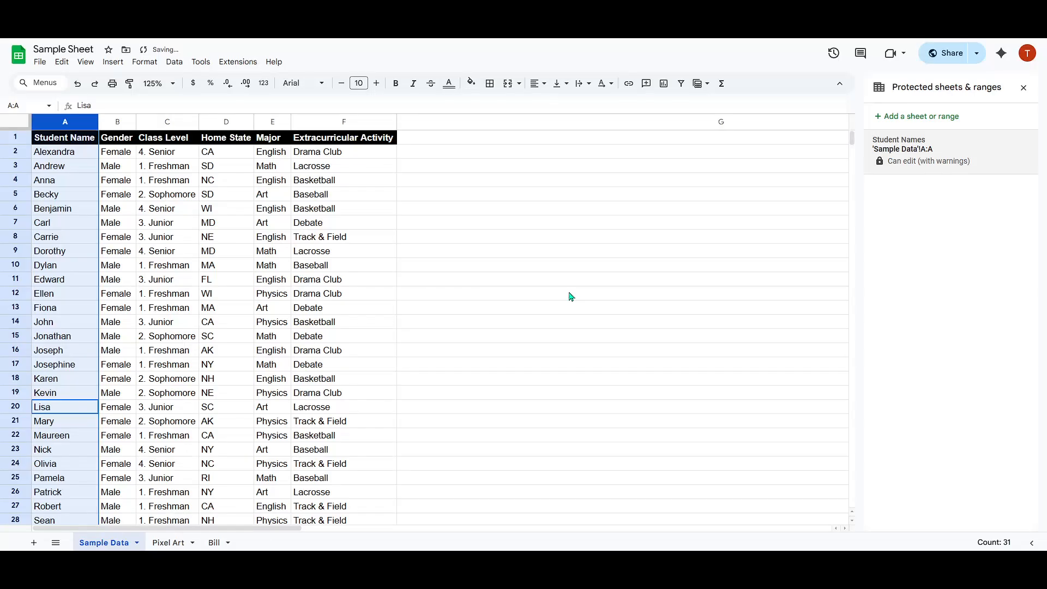
{"action": "left_click", "coordinate": [571, 295]}
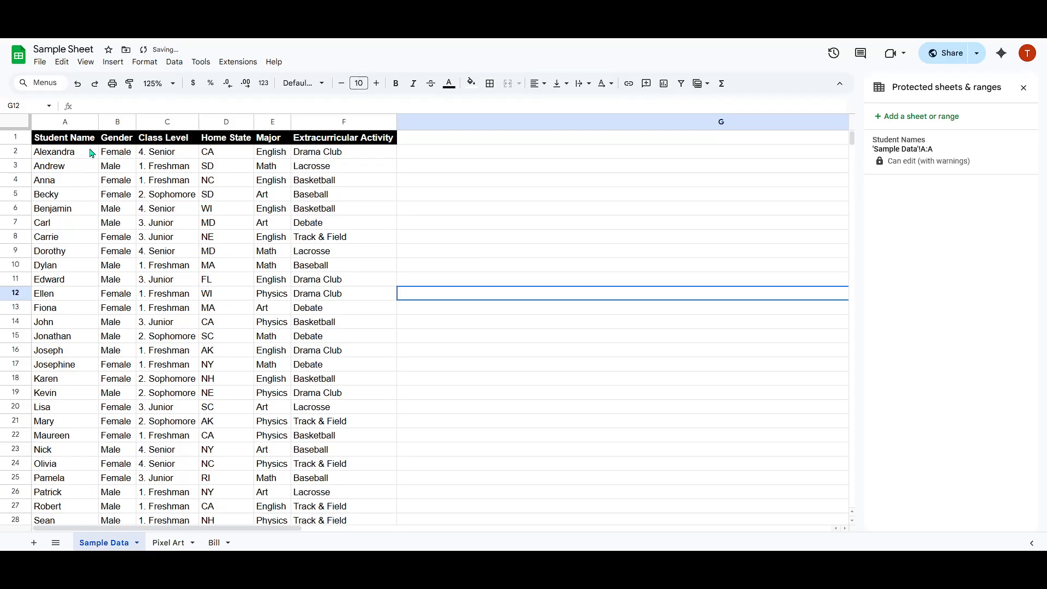
Delete the student name in cell A31, choosing to edit anyway, and undo the deletion.
{"action": "left_click", "coordinate": [61, 155]}
{"action": "scroll", "coordinate": [78, 218], "scroll_direction": "down", "scroll_amount": 3}
{"action": "scroll", "coordinate": [80, 226], "scroll_direction": "down", "scroll_amount": 2}
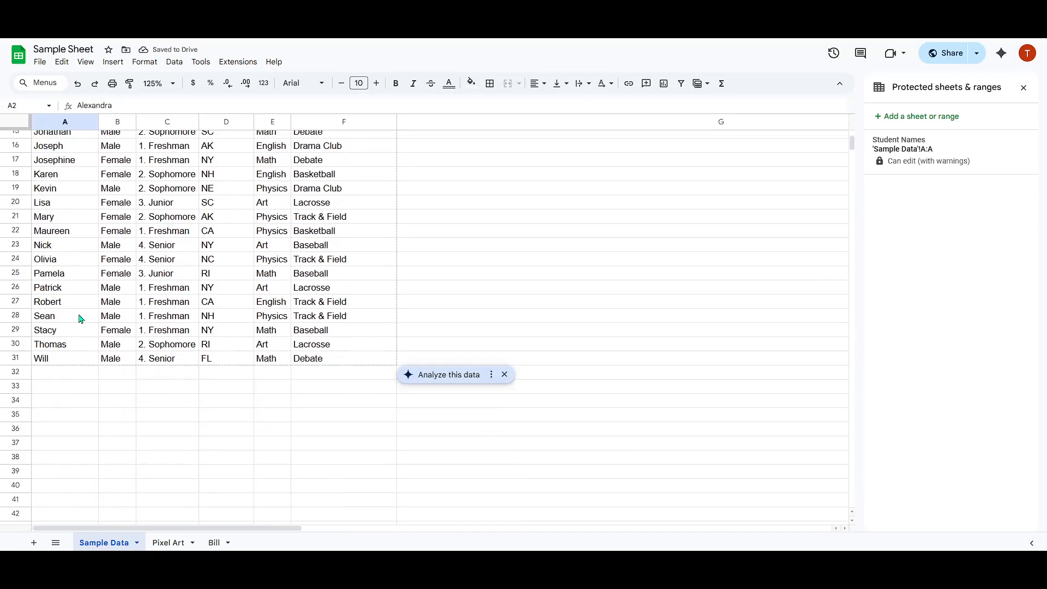
{"action": "left_click", "coordinate": [57, 359]}
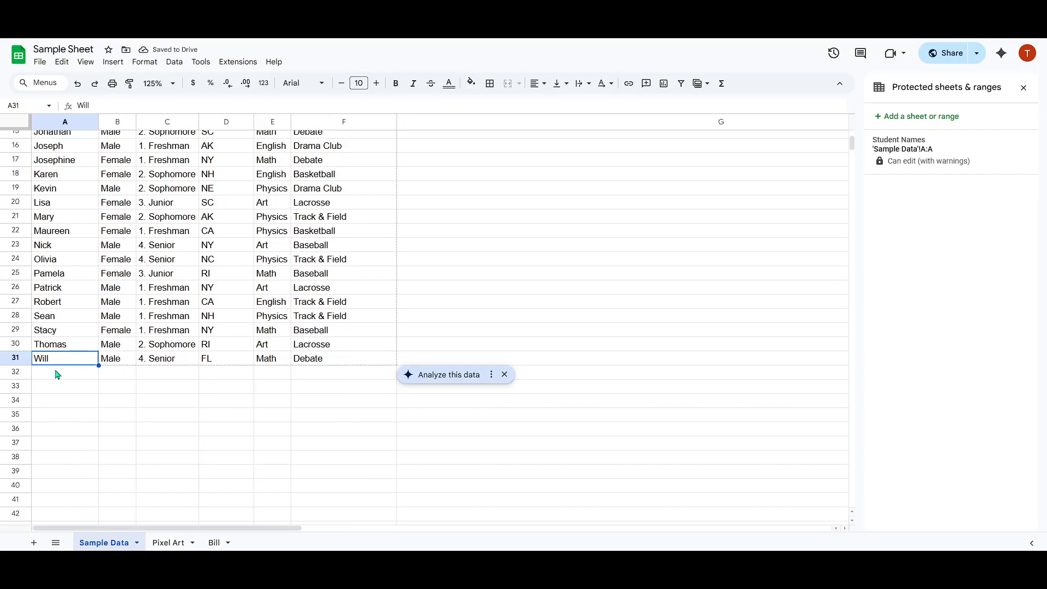
{"action": "key", "text": "Delete"}
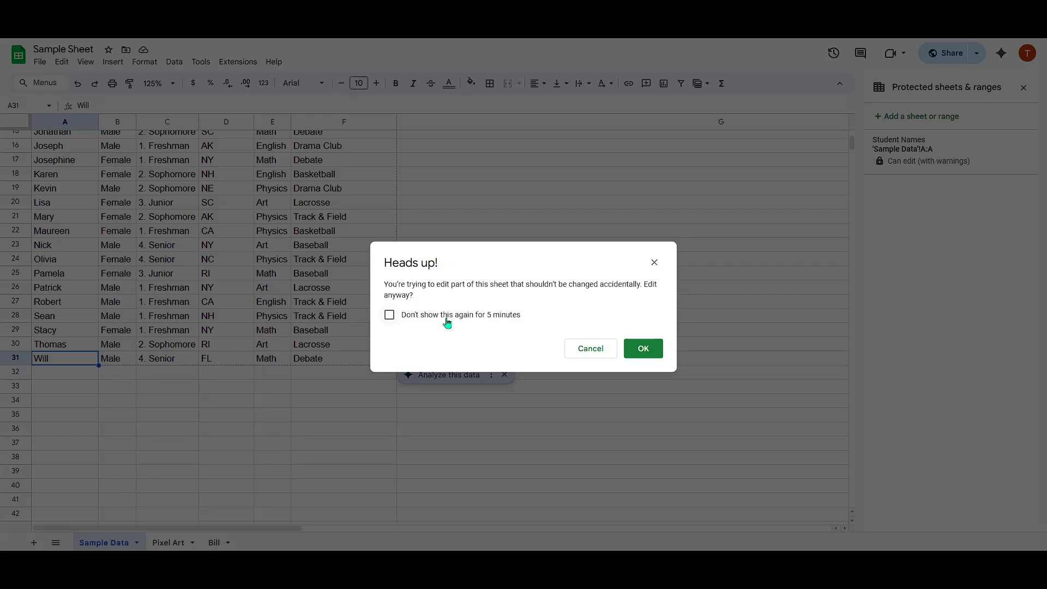
{"action": "left_click", "coordinate": [644, 353]}
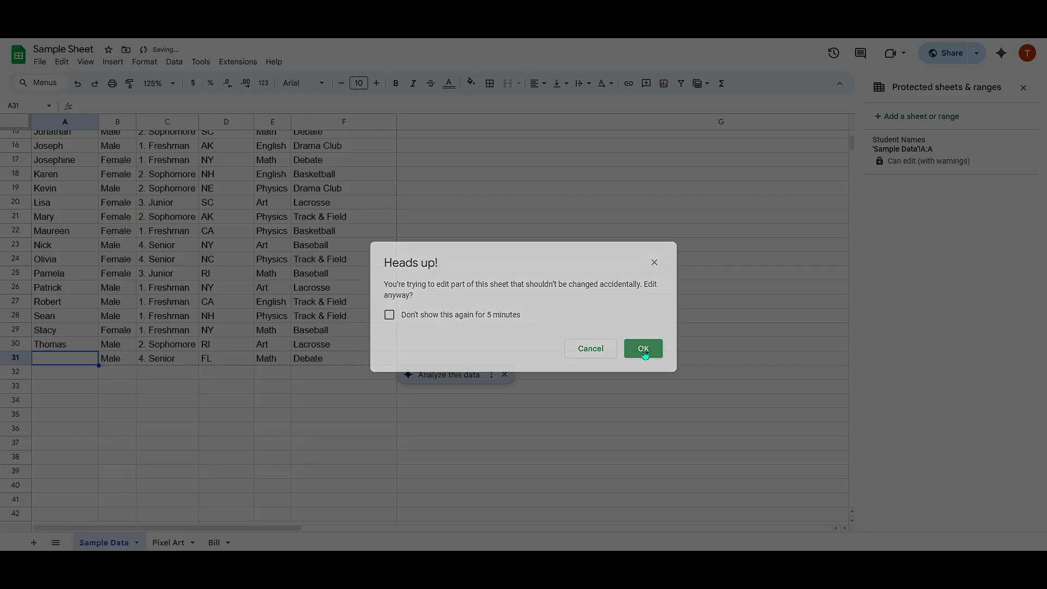
{"action": "left_click", "coordinate": [99, 373]}
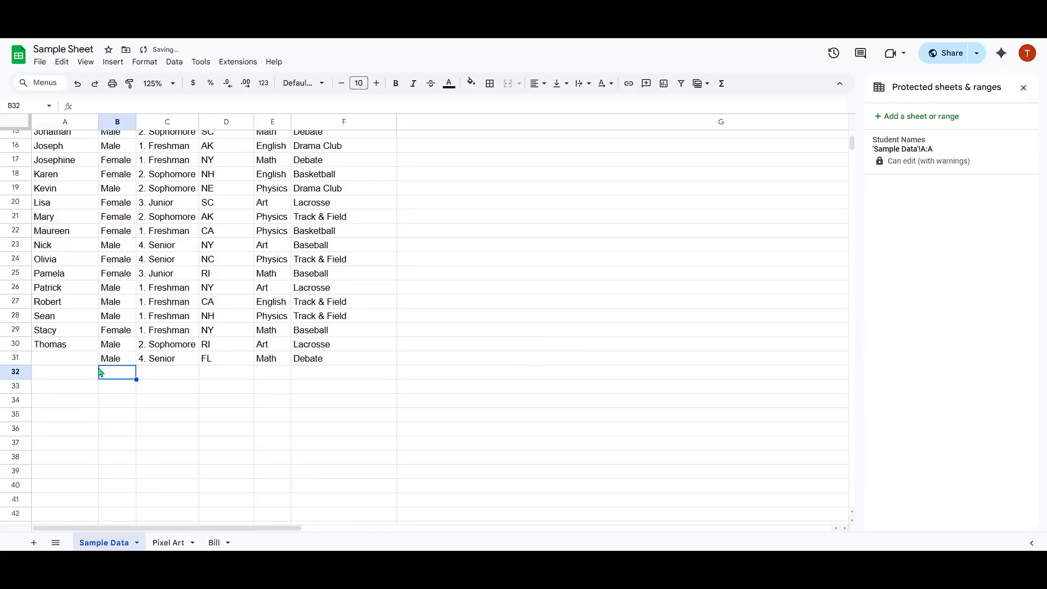
{"action": "key", "text": "ctrl+z"}
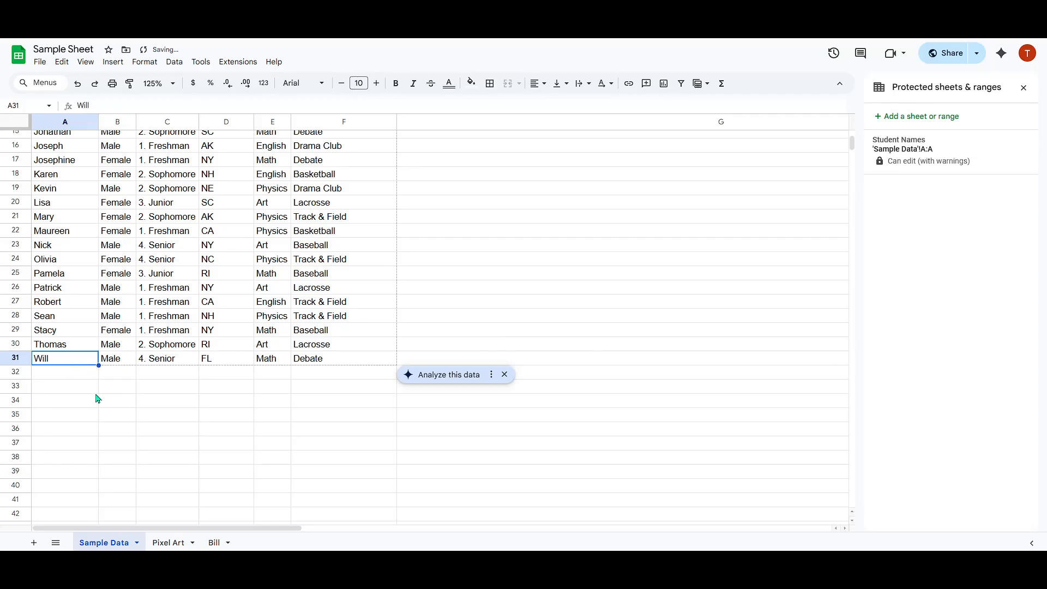
Enter the test text "wqwqe" in the protected cell A32 and accept the edit.
{"action": "left_click", "coordinate": [76, 375]}
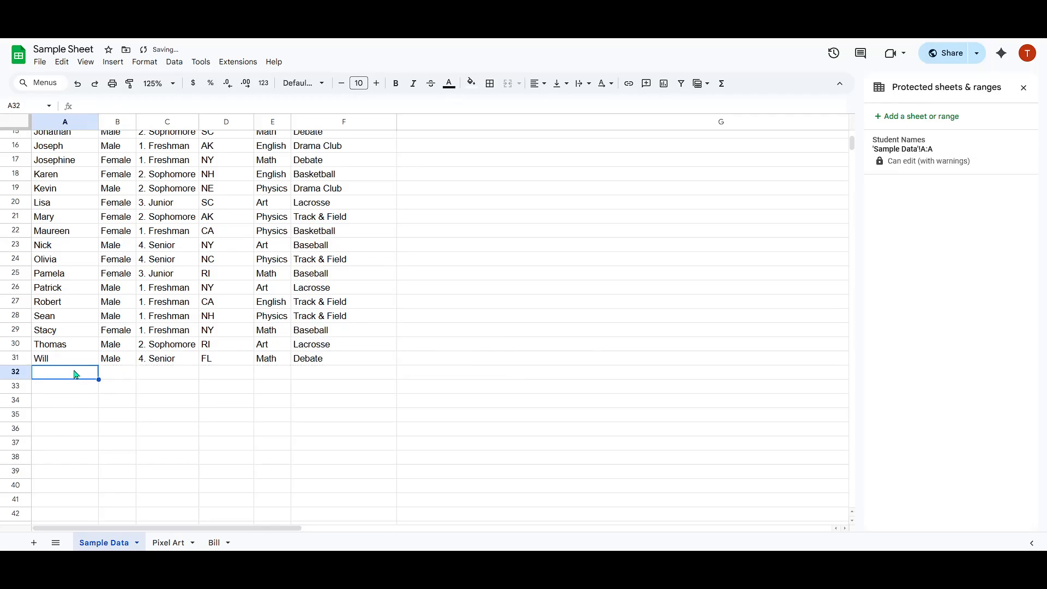
{"action": "type", "text": "wq"}
{"action": "type", "text": "wqwq"}
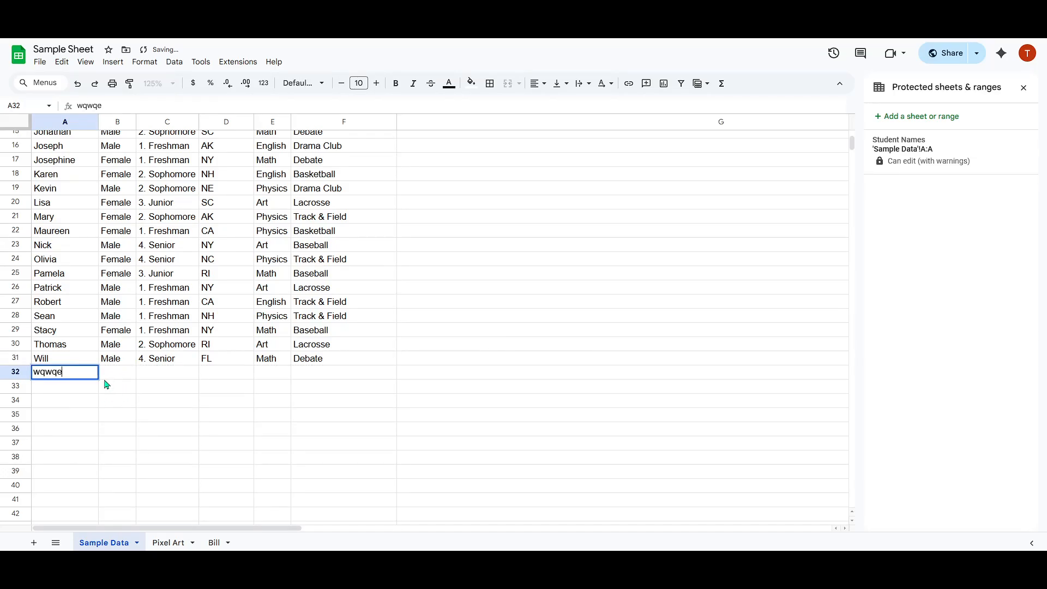
{"action": "left_click", "coordinate": [113, 387]}
{"action": "left_click_drag", "start_coordinate": [121, 394], "coordinate": [634, 356]}
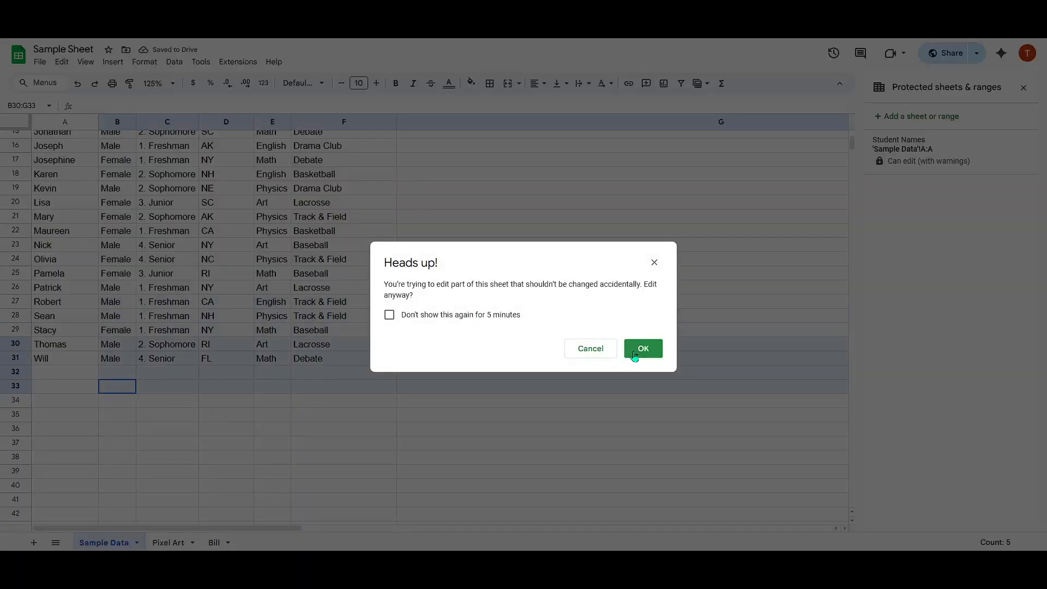
{"action": "left_click", "coordinate": [634, 356]}
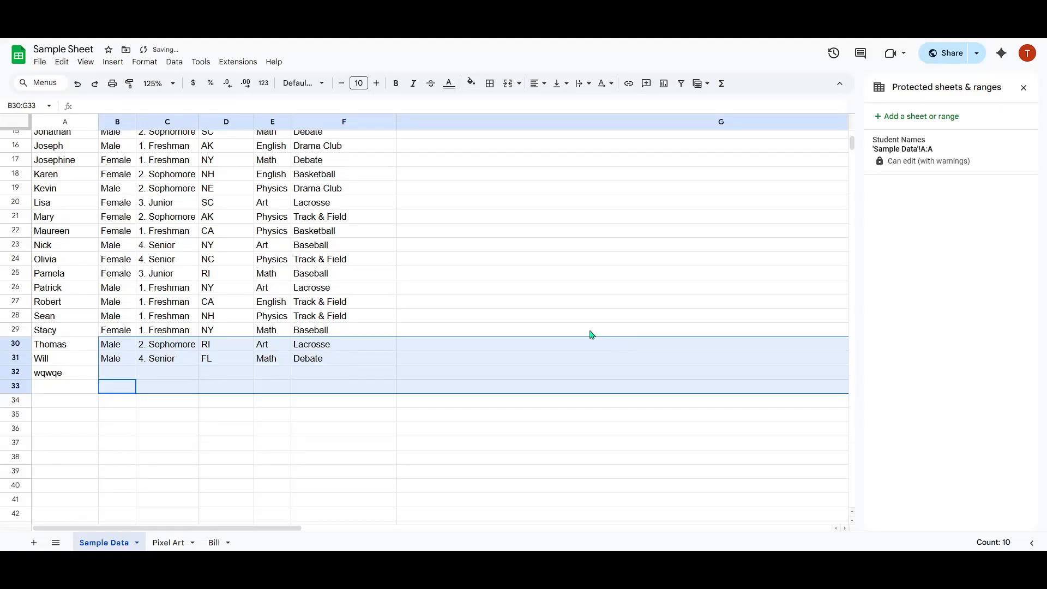
Delete the test text from cell A32, choosing to edit anyway.
{"action": "left_click", "coordinate": [75, 375]}
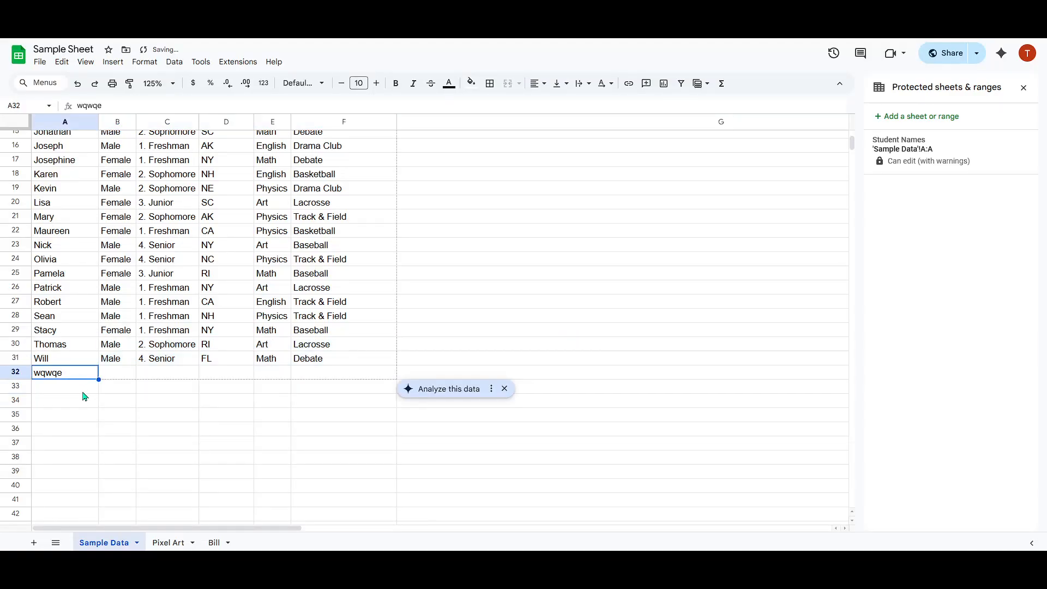
{"action": "key", "text": "Delete"}
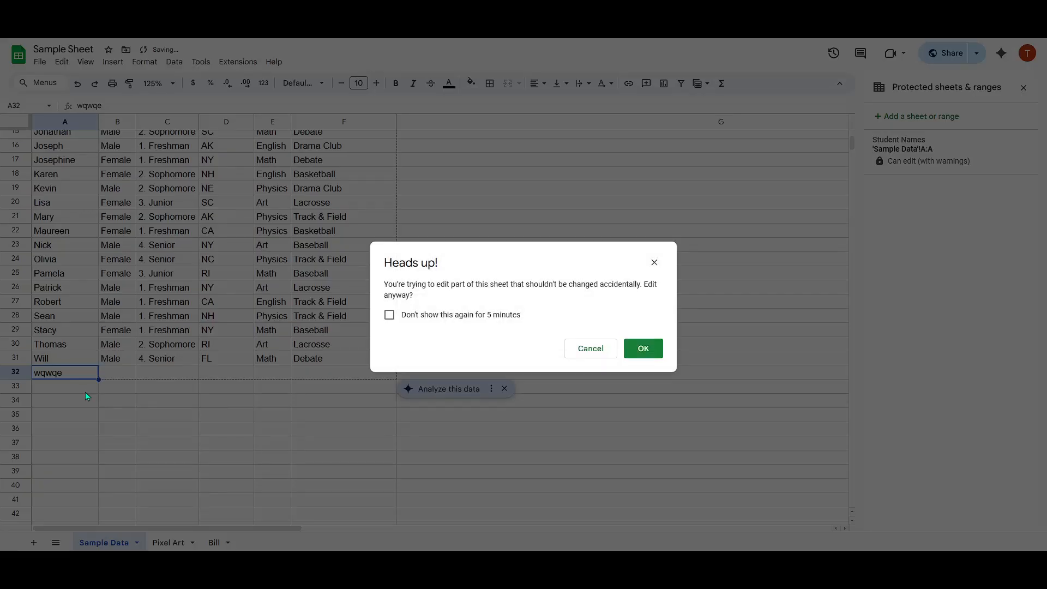
{"action": "left_click", "coordinate": [657, 349]}
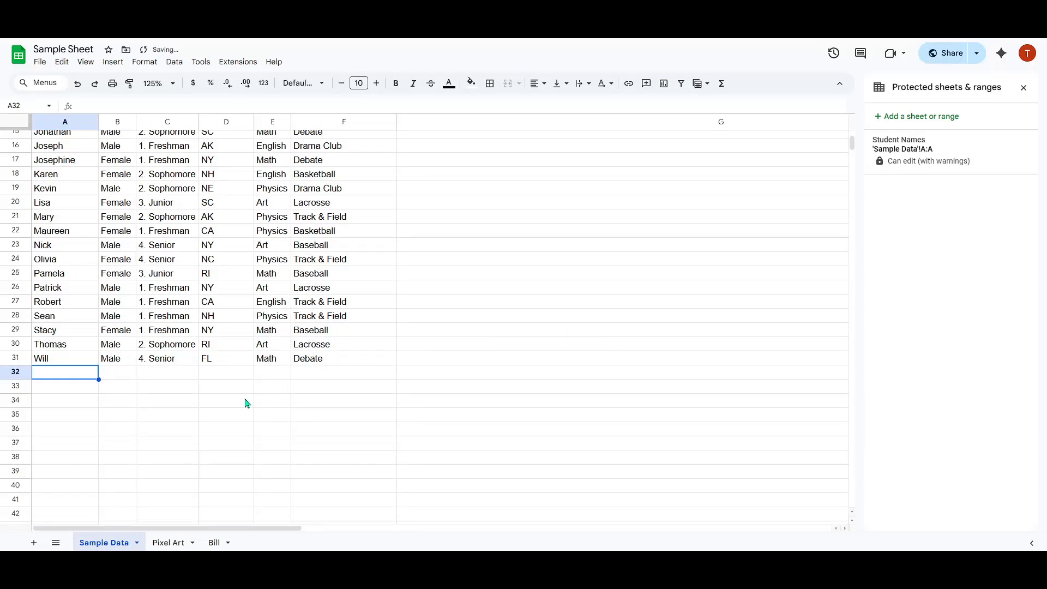